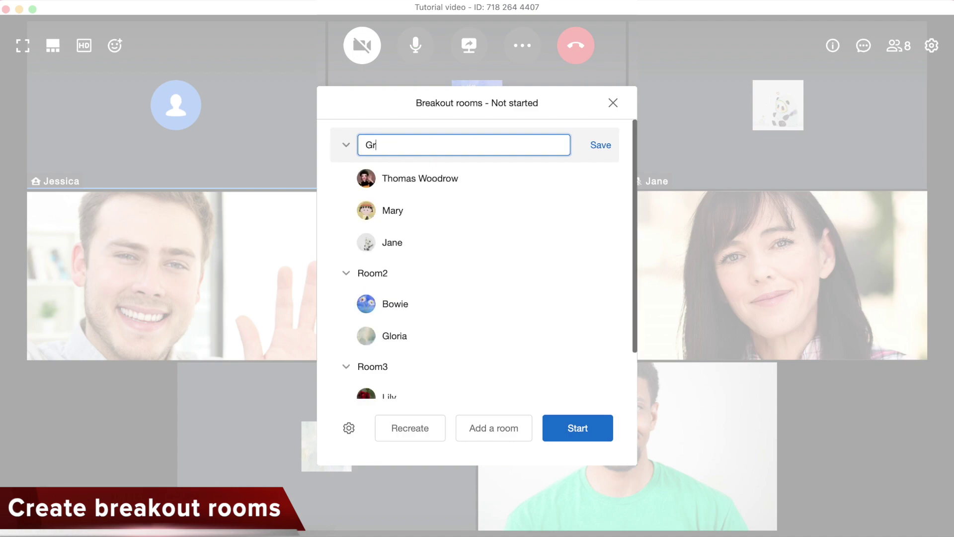
- Save the first breakout room's name as Group A and move its first attendee to Room2
click(595, 144)
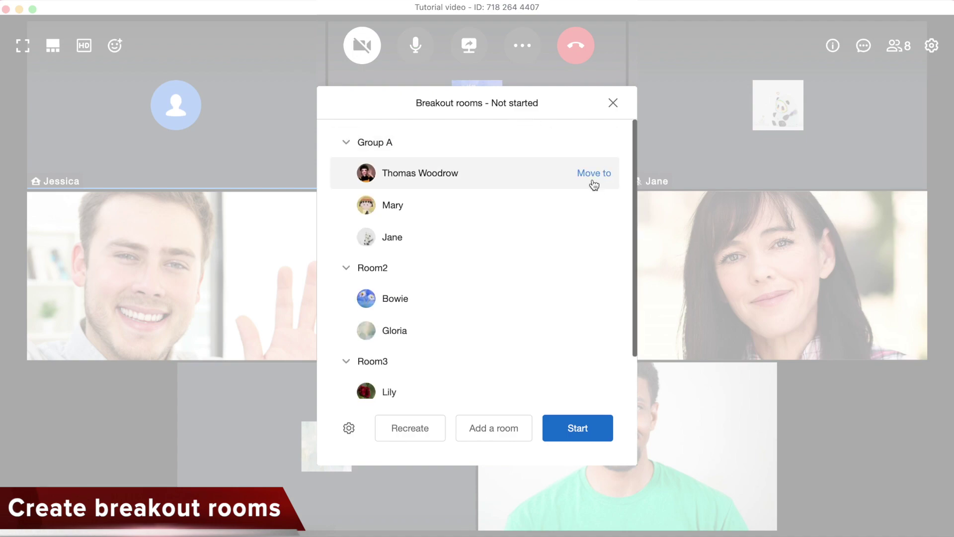
click(594, 174)
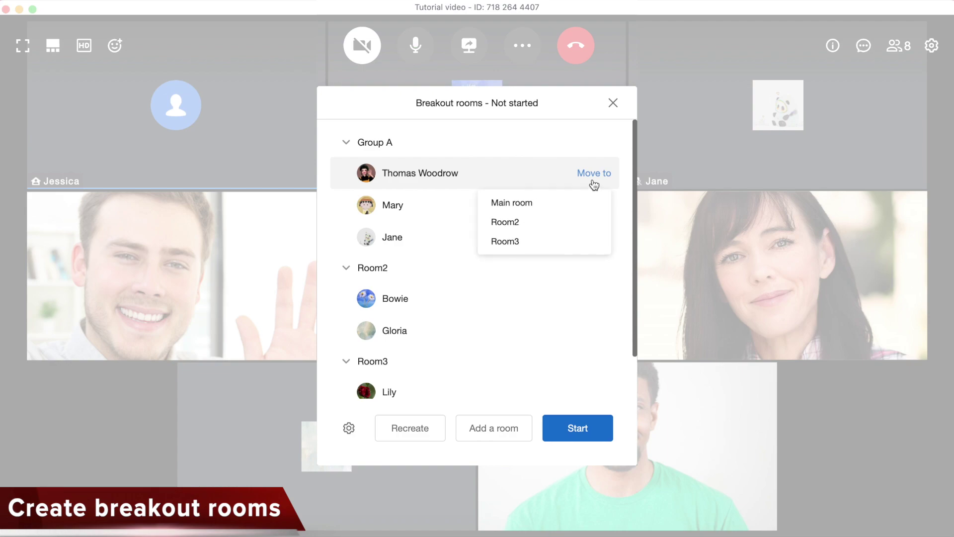
click(567, 221)
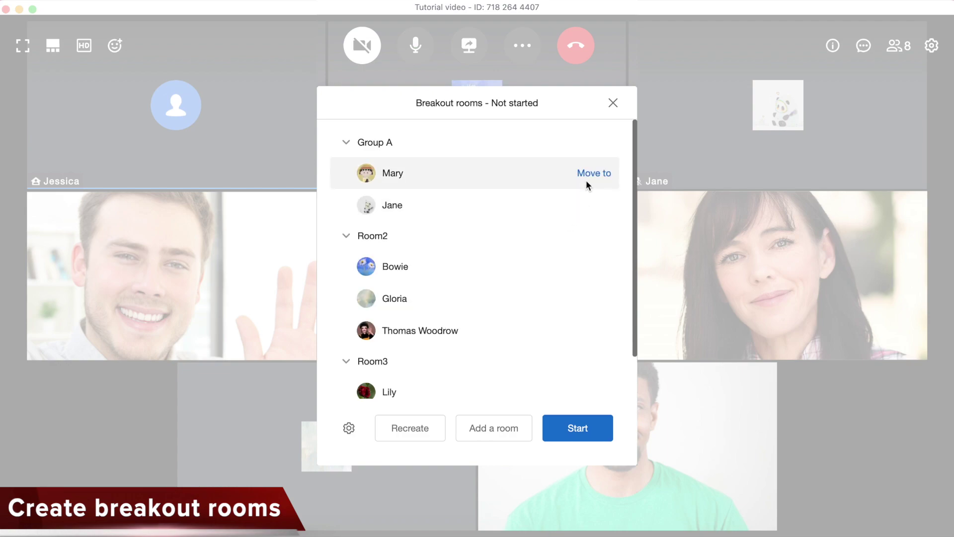
- Move the attendee now listed first in Group A to the main room, and assign that attendee back to Group A
click(586, 179)
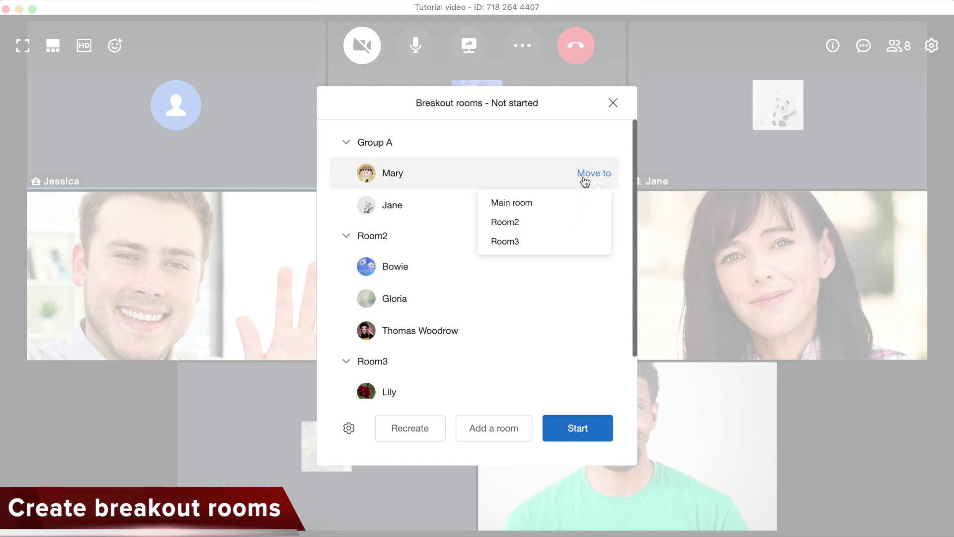
click(550, 203)
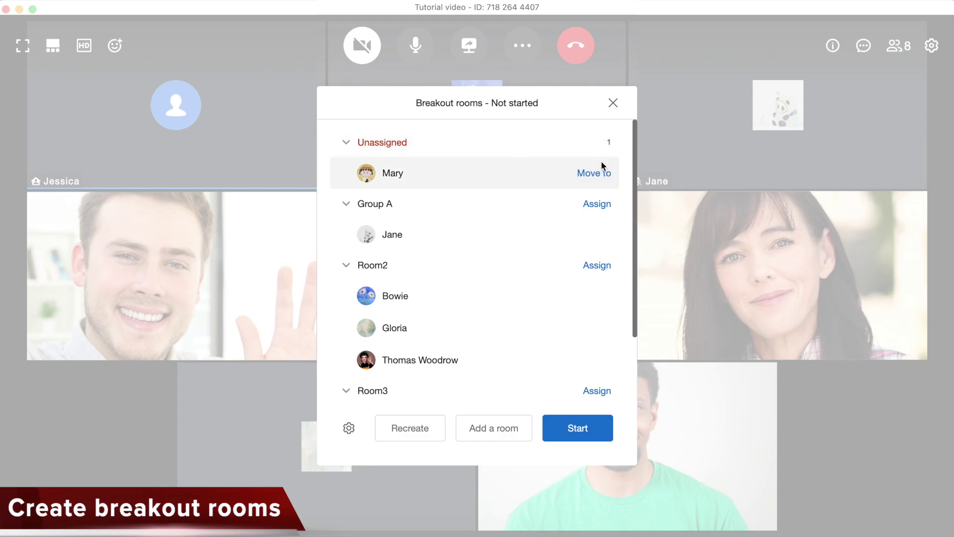
click(601, 171)
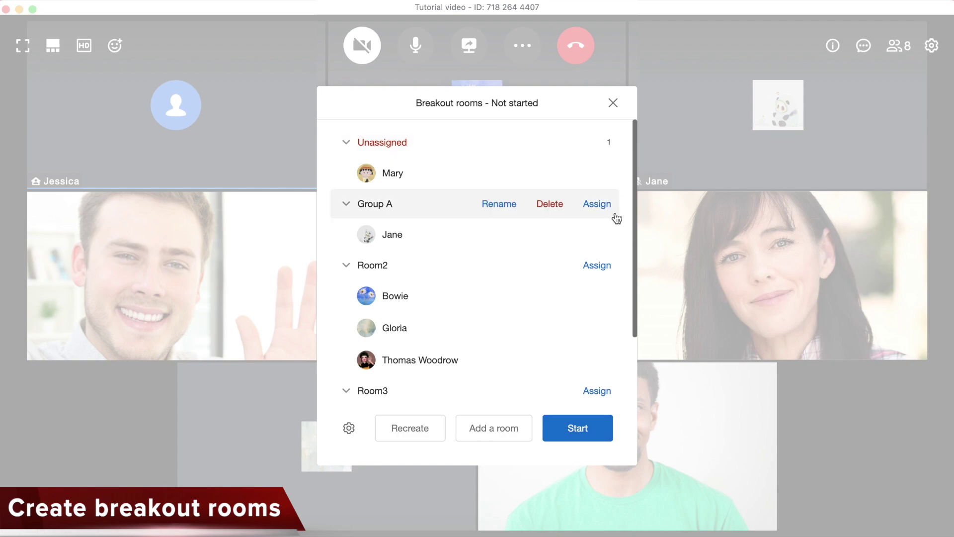
click(604, 208)
click(472, 249)
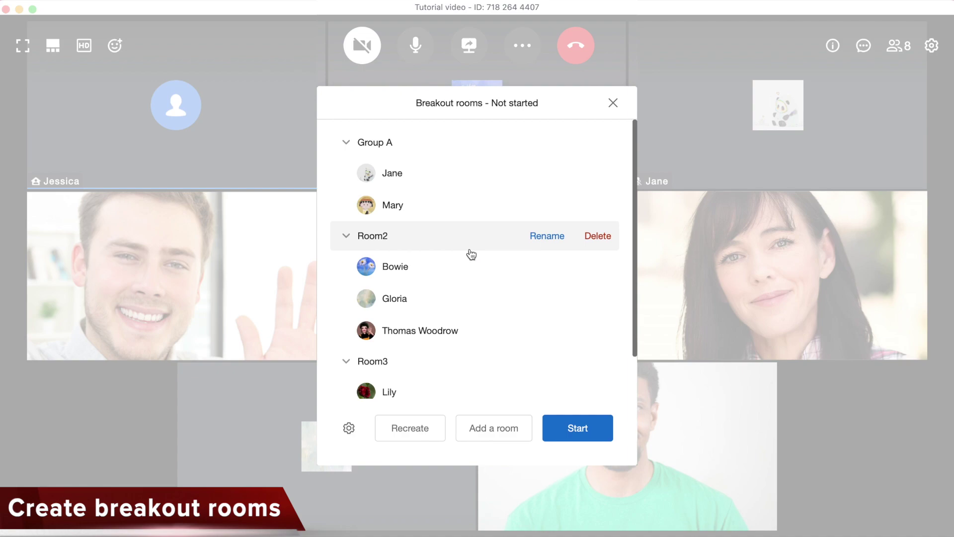
- Recreate the breakout rooms as 3 rooms with attendees assigned manually
scroll(471, 254, down, 2)
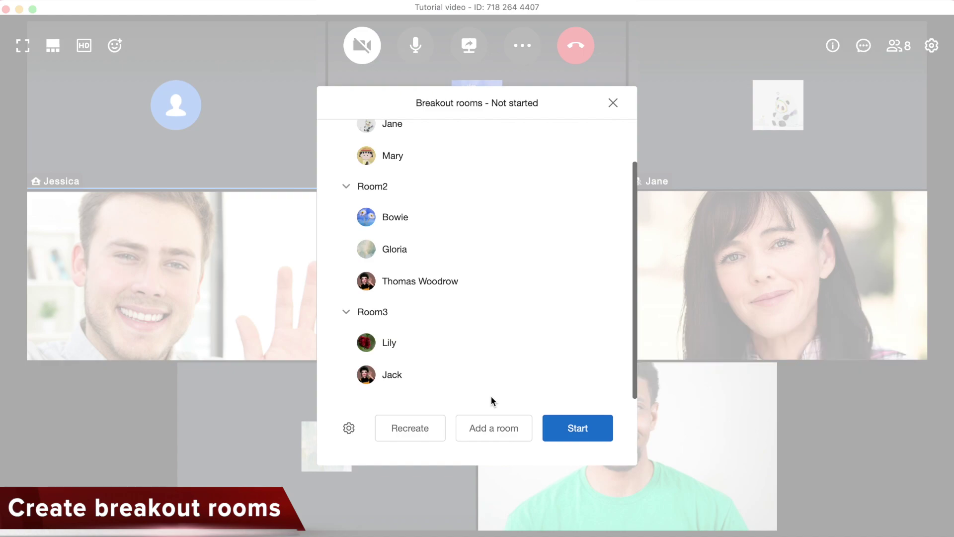
click(431, 430)
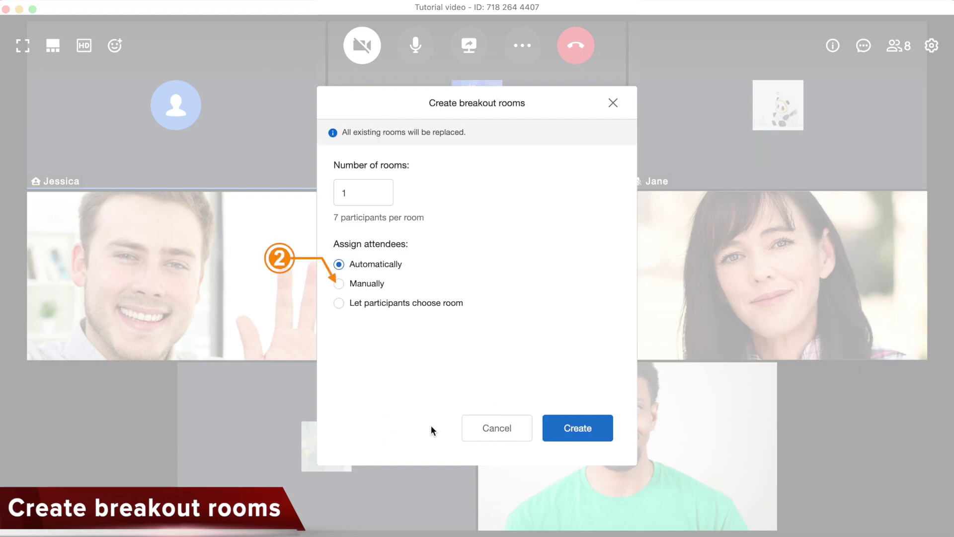
click(389, 189)
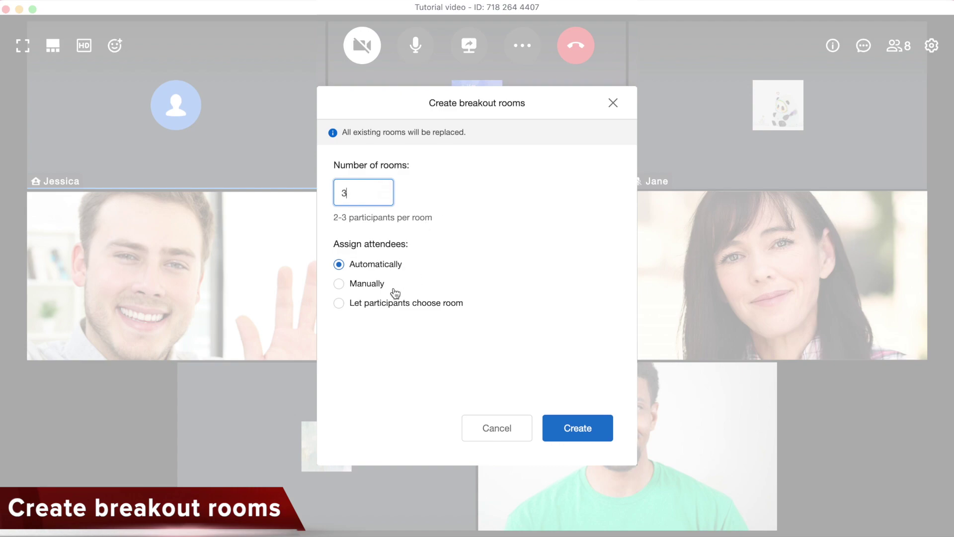
click(339, 284)
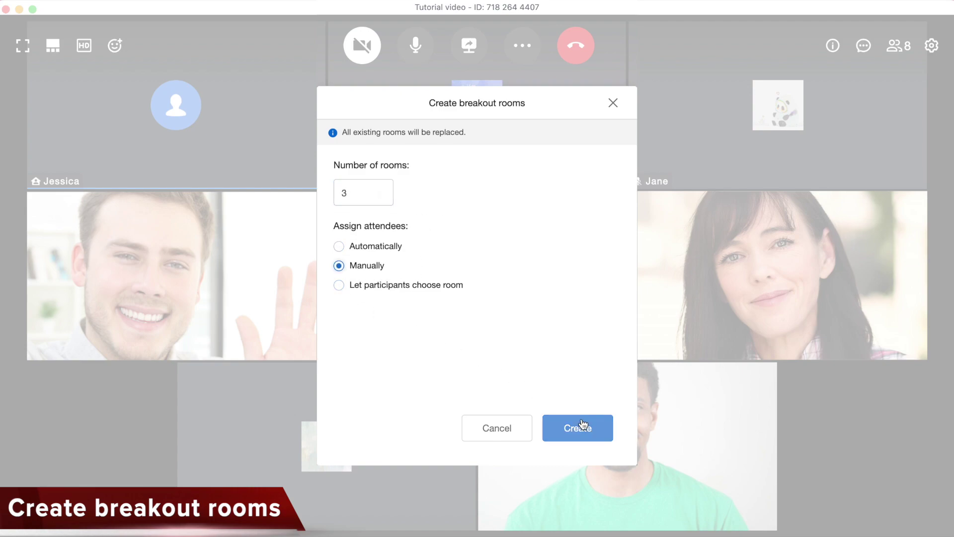
click(588, 434)
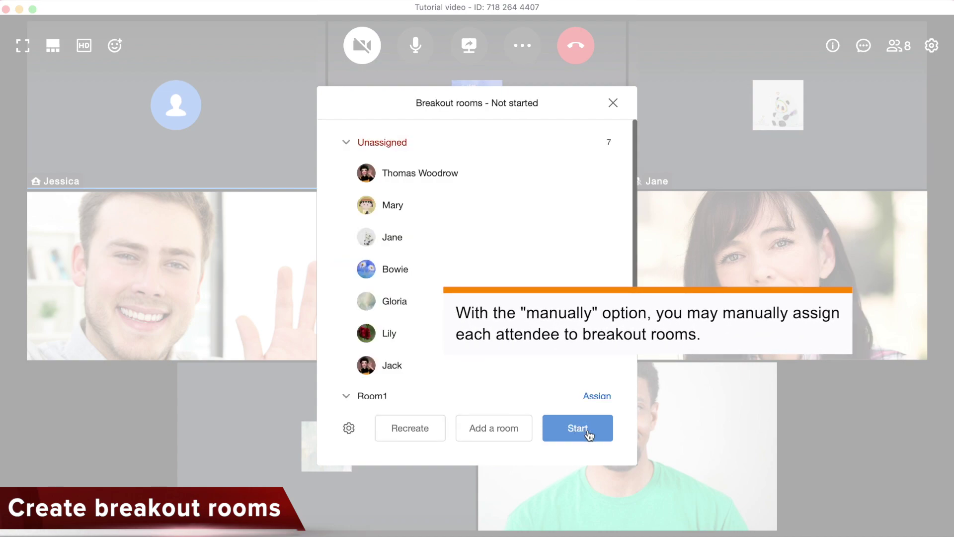
- Assign the first two unassigned attendees to Room1
scroll(589, 309, down, 3)
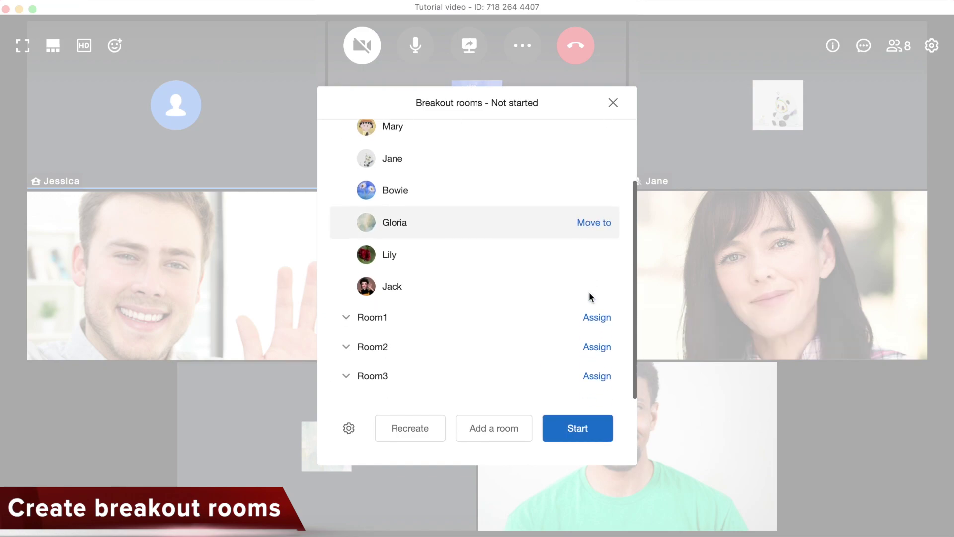
click(597, 318)
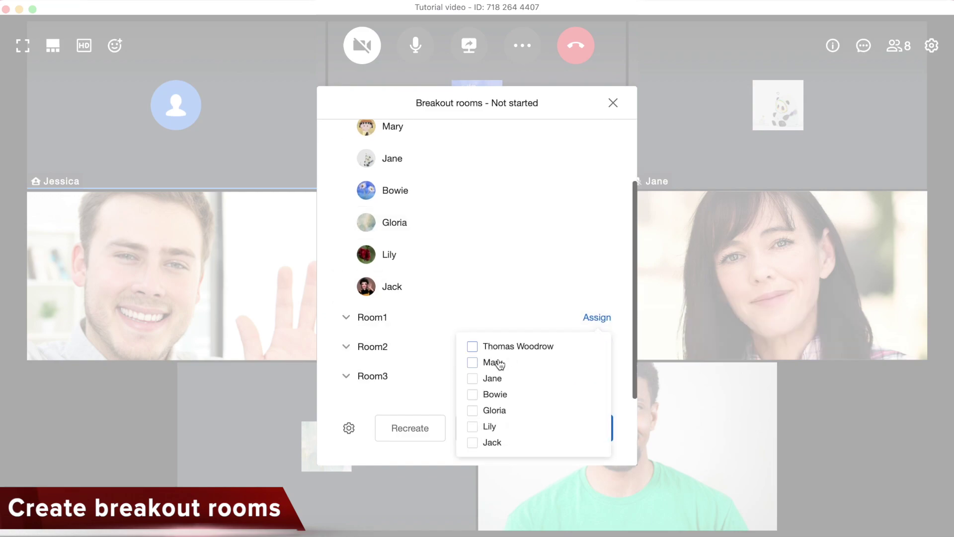
click(473, 348)
click(475, 361)
click(625, 336)
scroll(625, 336, down, 1)
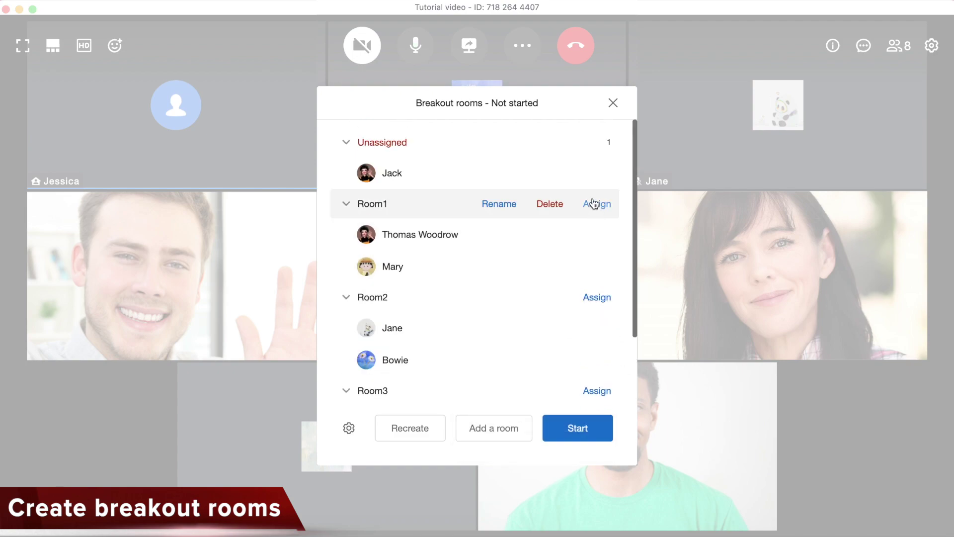
- Move the last unassigned attendee to Room1
click(592, 178)
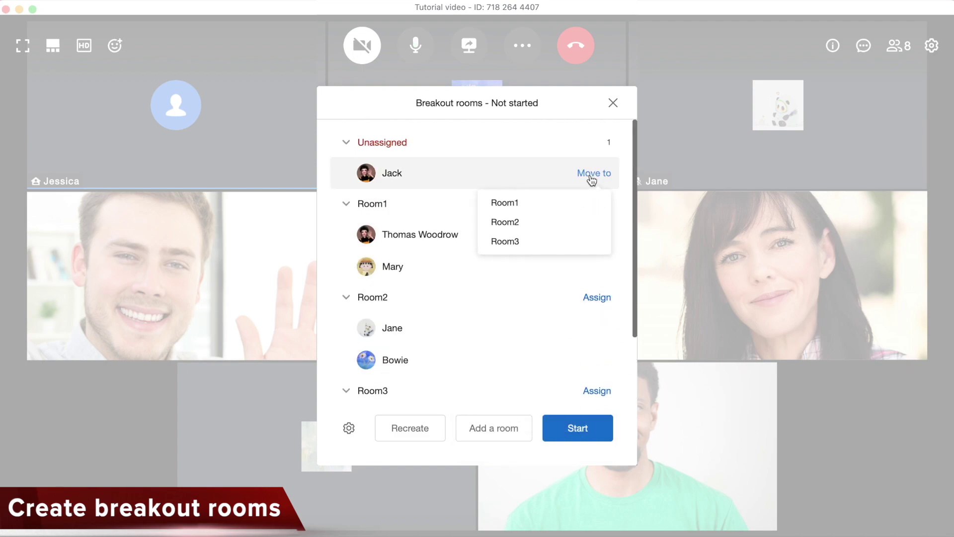
click(513, 203)
scroll(622, 237, down, 2)
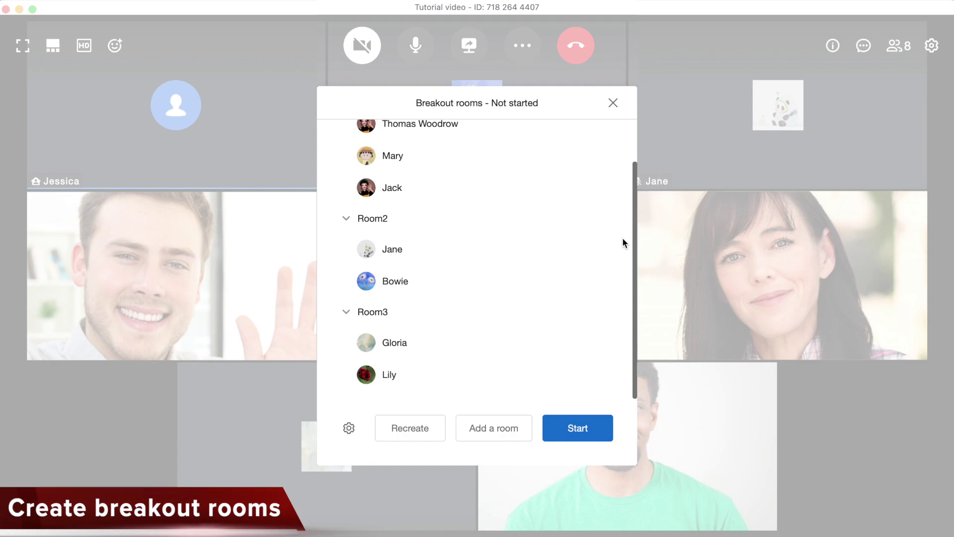
- Recreate the breakout rooms as 3 rooms with the option that lets participants choose their room
click(416, 428)
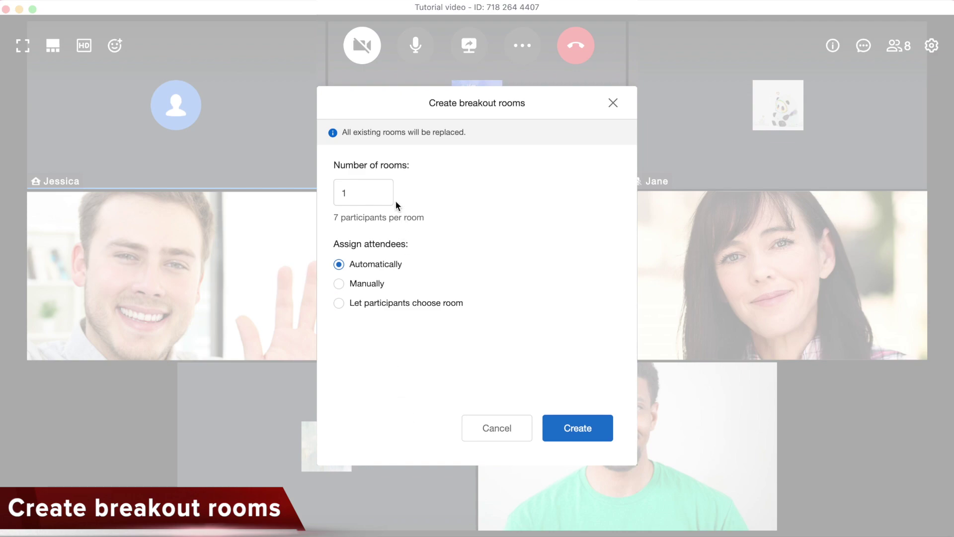
click(387, 189)
click(386, 188)
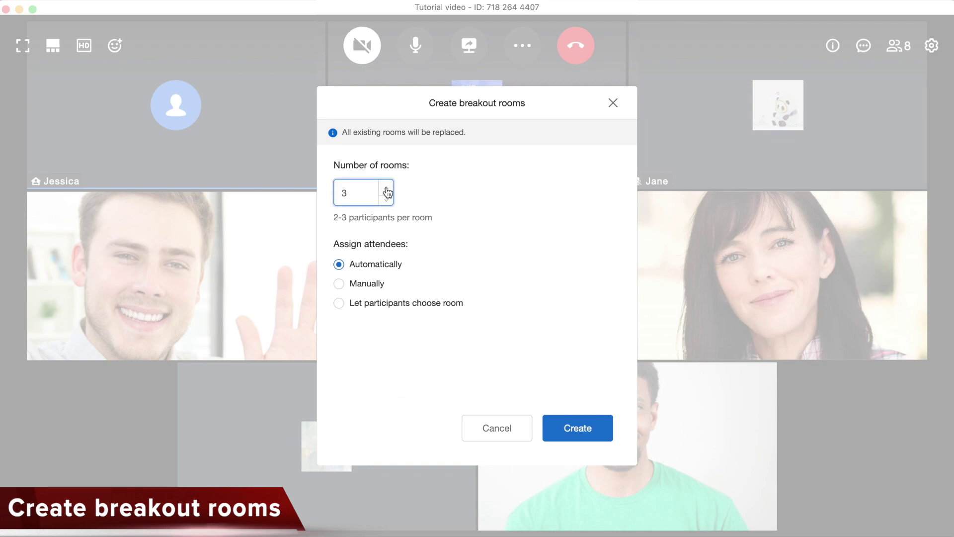
click(340, 304)
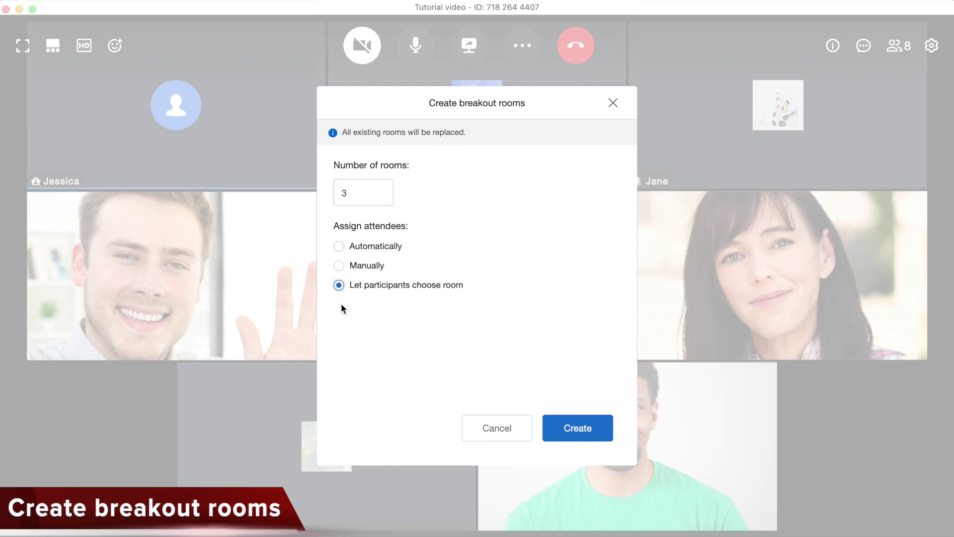
click(595, 430)
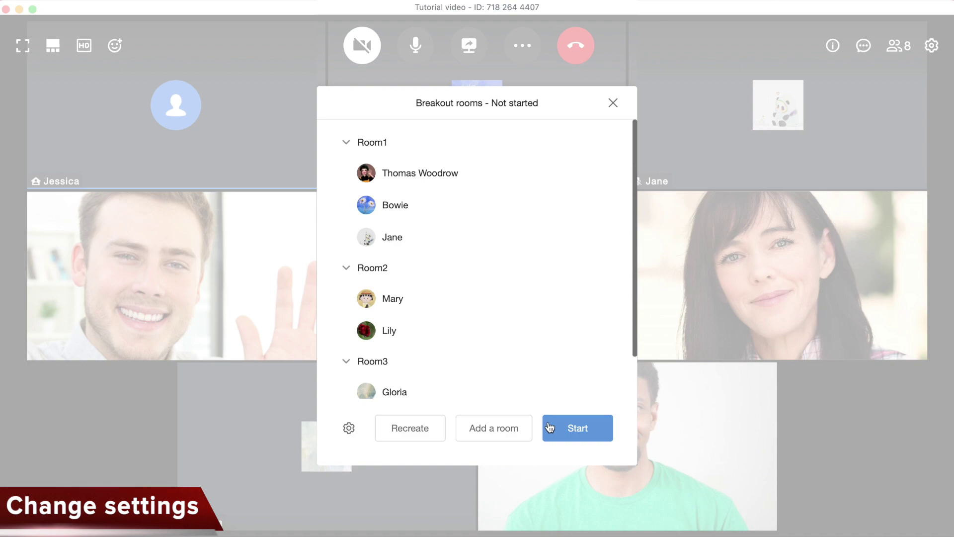
- Enable auto-closing of the breakout rooms after 30 minutes, save the settings, and start the rooms
click(349, 430)
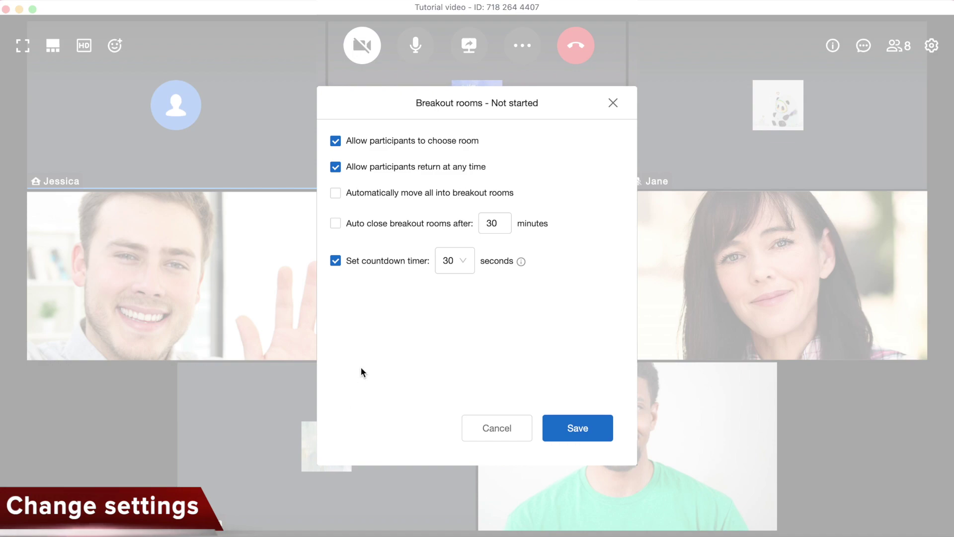
click(336, 228)
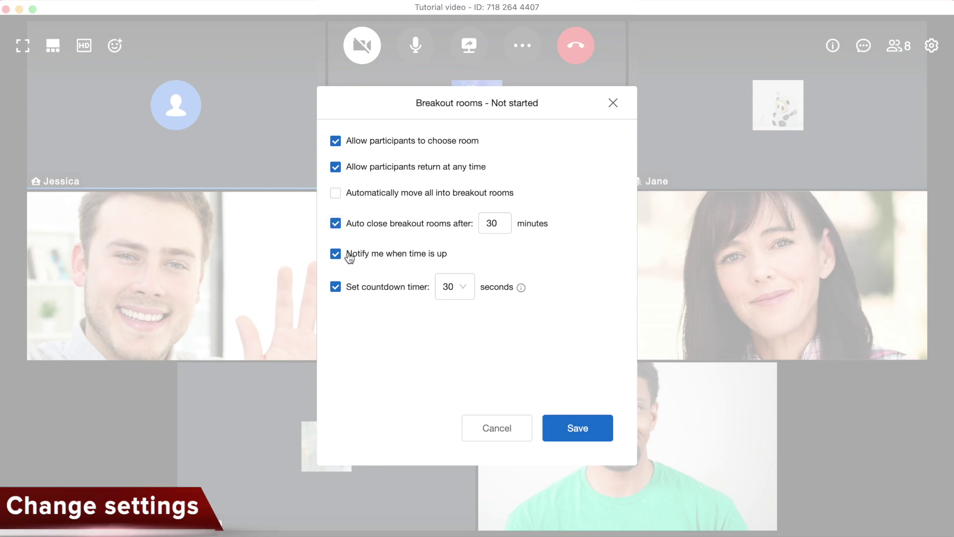
mouse_move(522, 293)
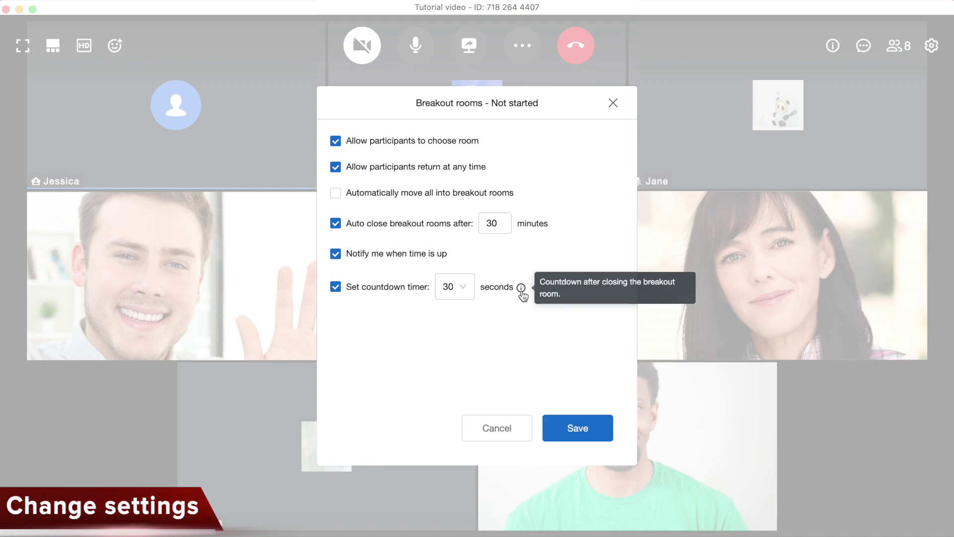
click(571, 441)
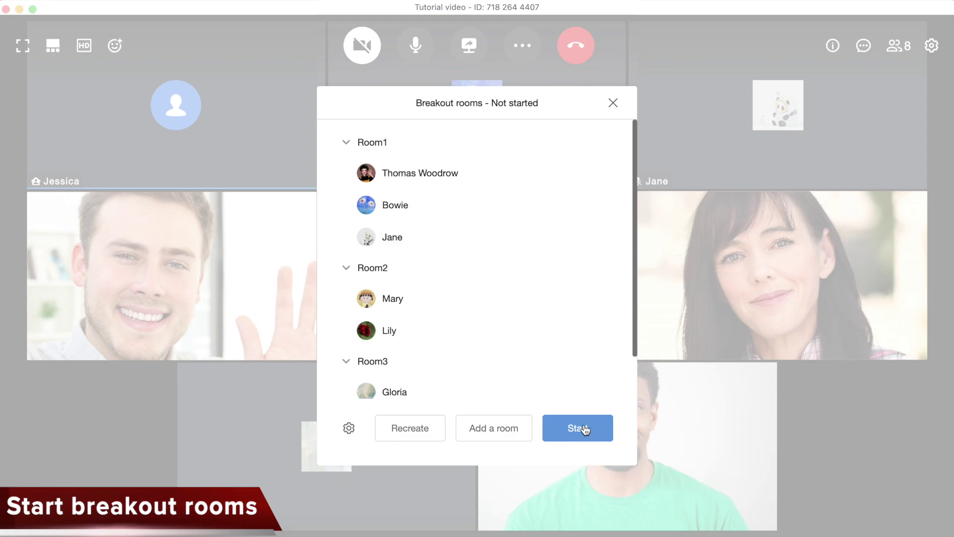
click(585, 431)
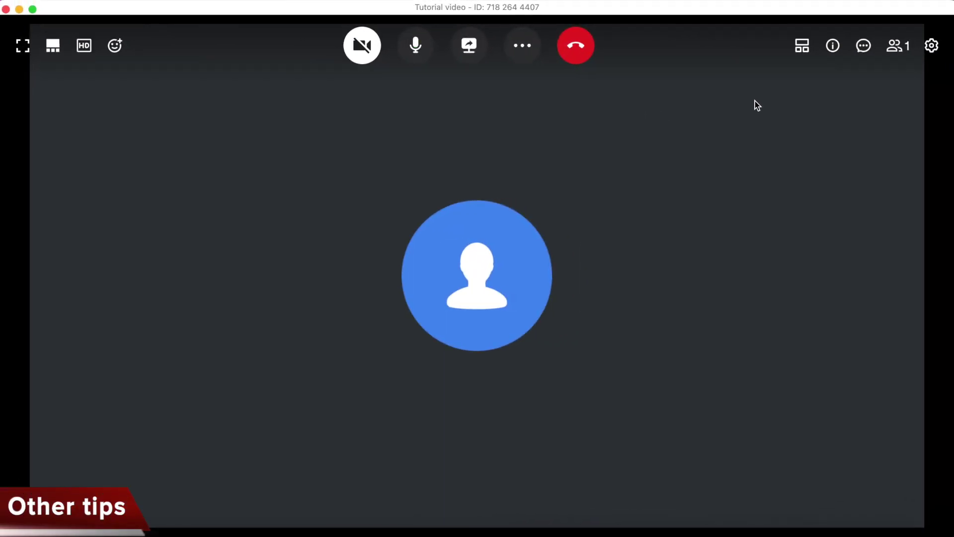
- Join Room2 as the host, and return to the main meeting by leaving only the breakout room
click(802, 46)
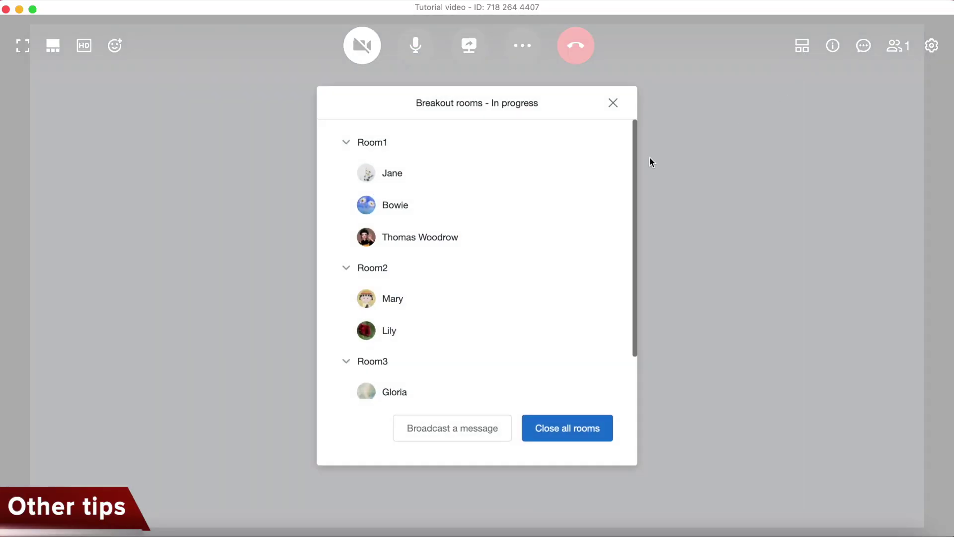
mouse_move(615, 273)
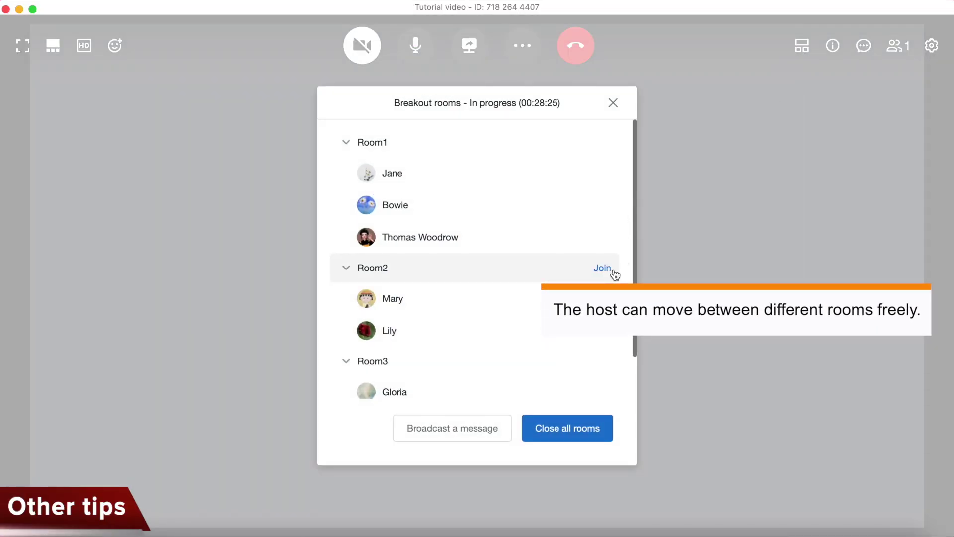
click(615, 273)
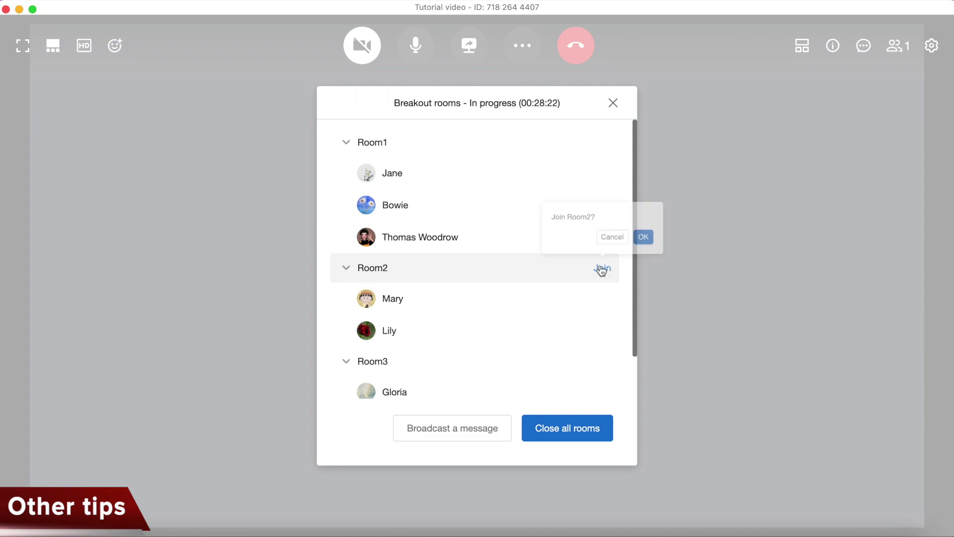
click(641, 236)
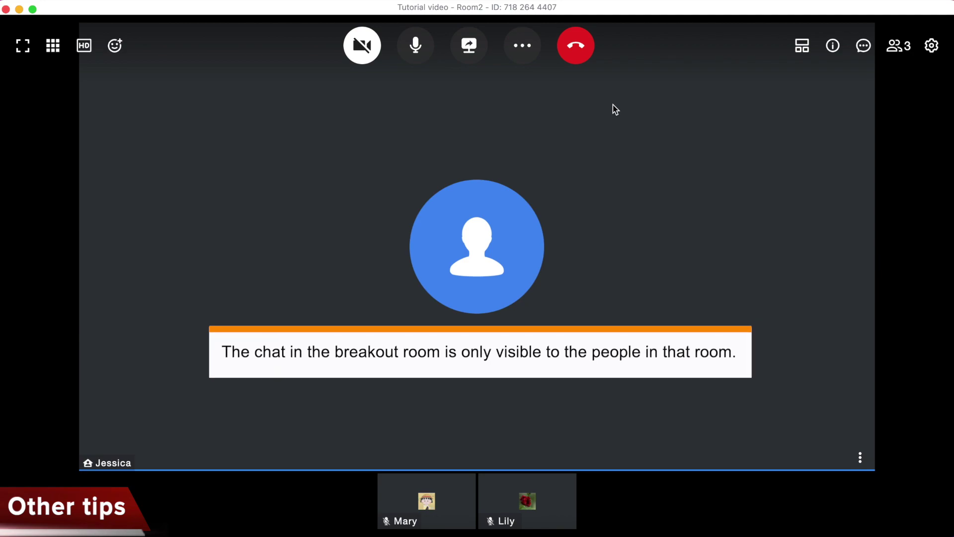
click(580, 61)
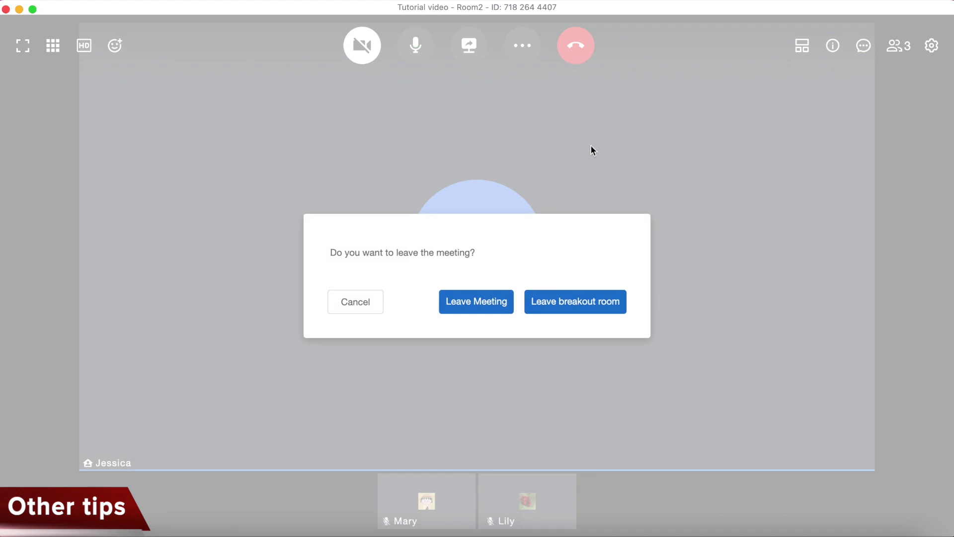
click(611, 310)
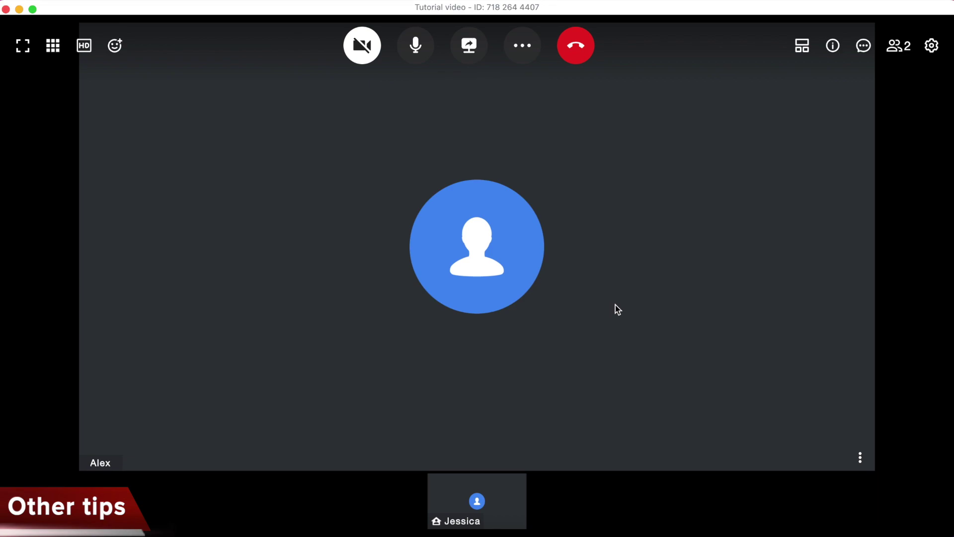
- Move the attendee waiting in the main room to Room2
click(806, 52)
mouse_move(605, 174)
click(603, 177)
click(584, 225)
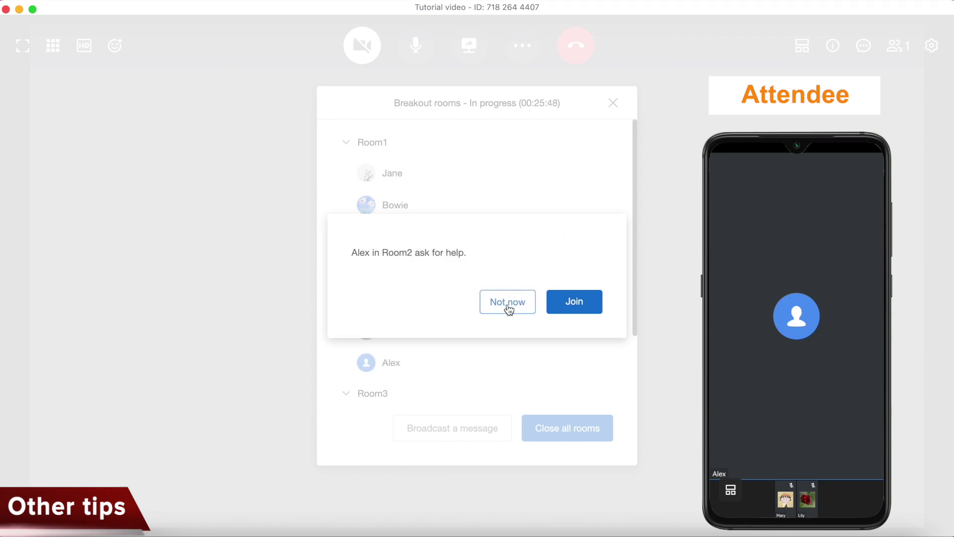
- Join Room2 in response to the attendee's help request and close the breakout rooms list
click(575, 302)
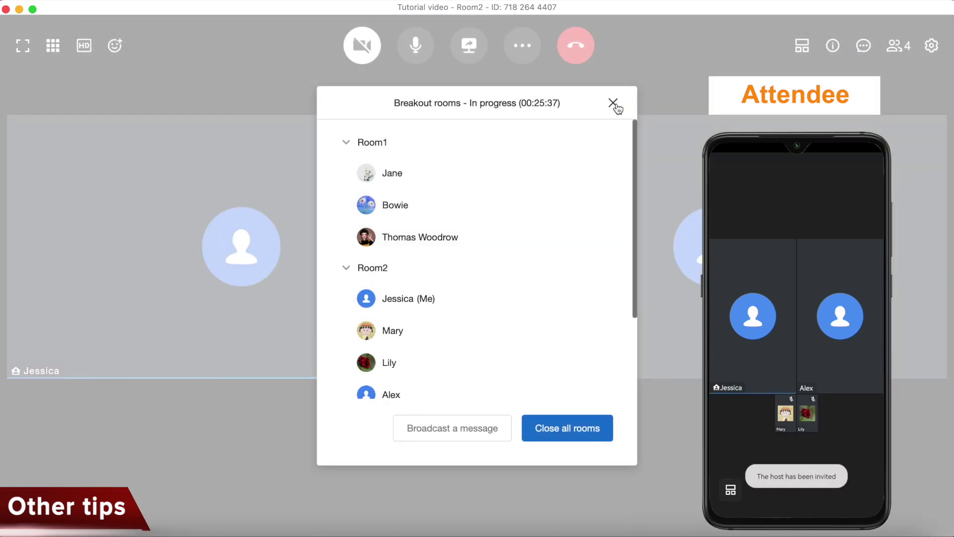
click(614, 104)
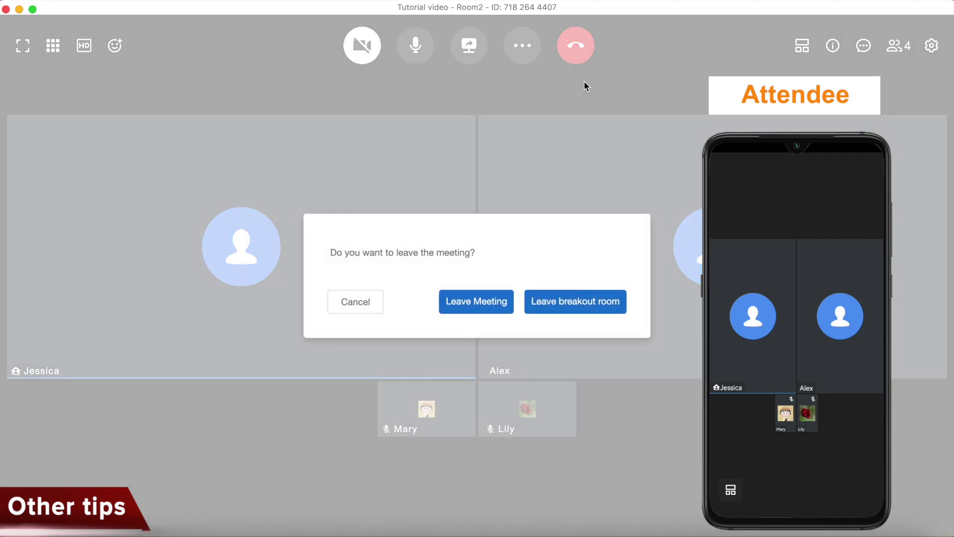
- Leave only the breakout room to return to the main meeting, and broadcast the message "you have 10mins left to discuss" to everyone
click(582, 300)
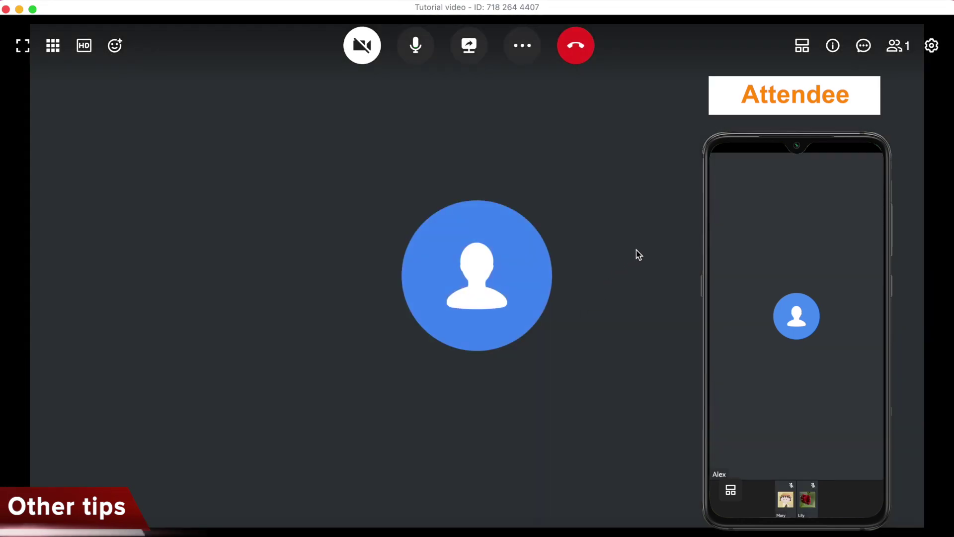
click(797, 58)
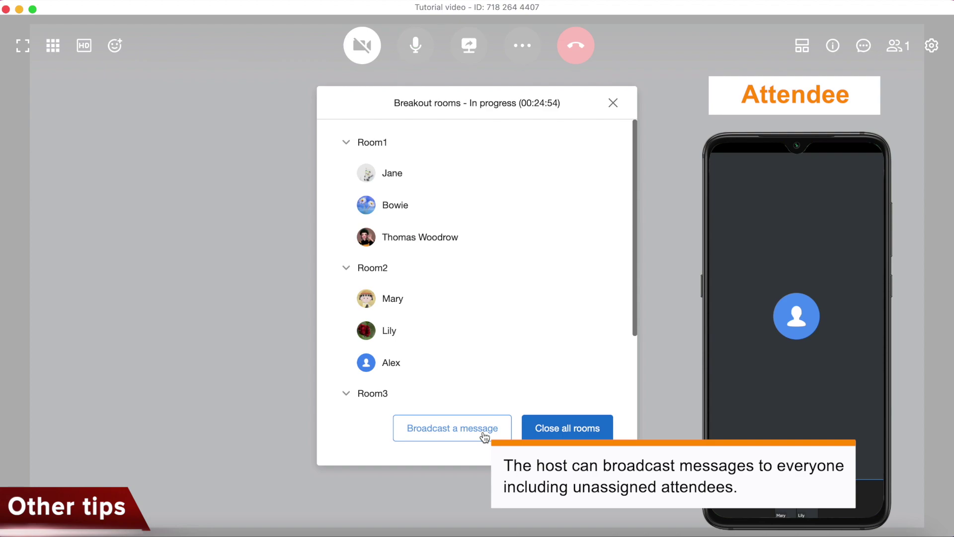
click(478, 440)
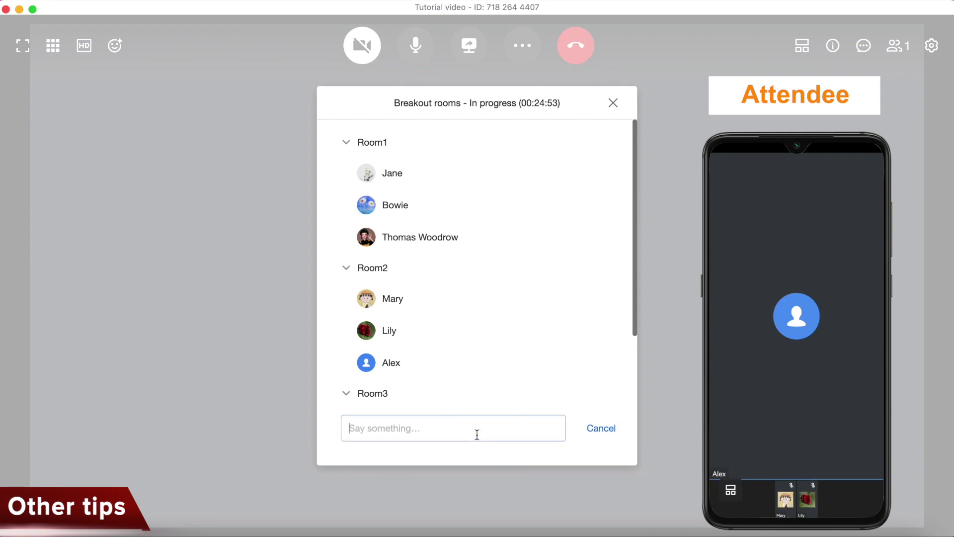
text(you)
text( have 10mins left to discuss)
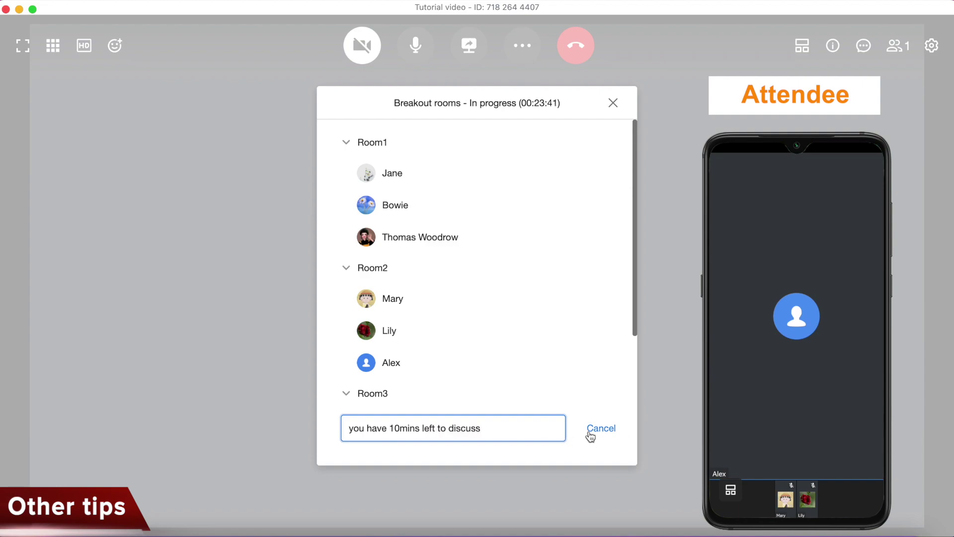
key(Return)
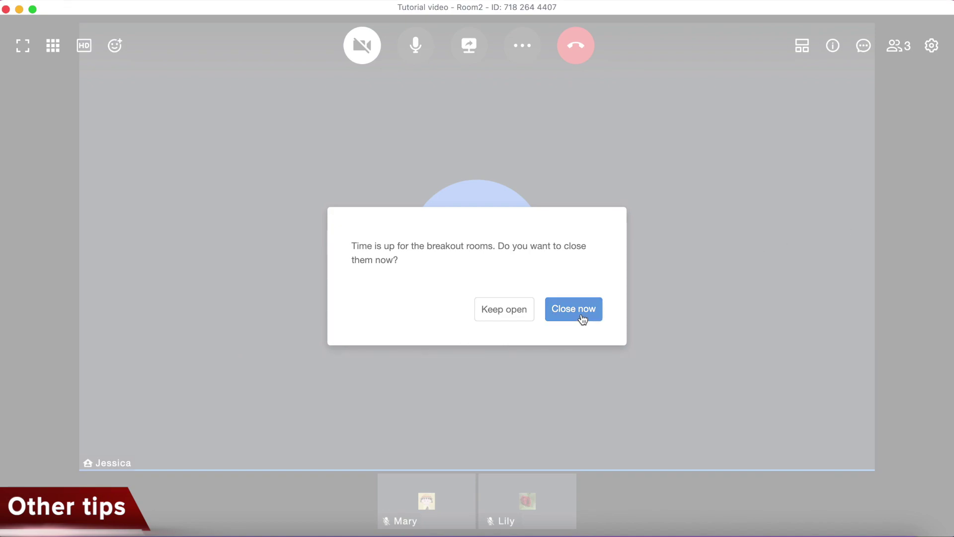
- Keep the breakout rooms open when their time is up, and close all rooms manually from the breakout rooms list
click(529, 316)
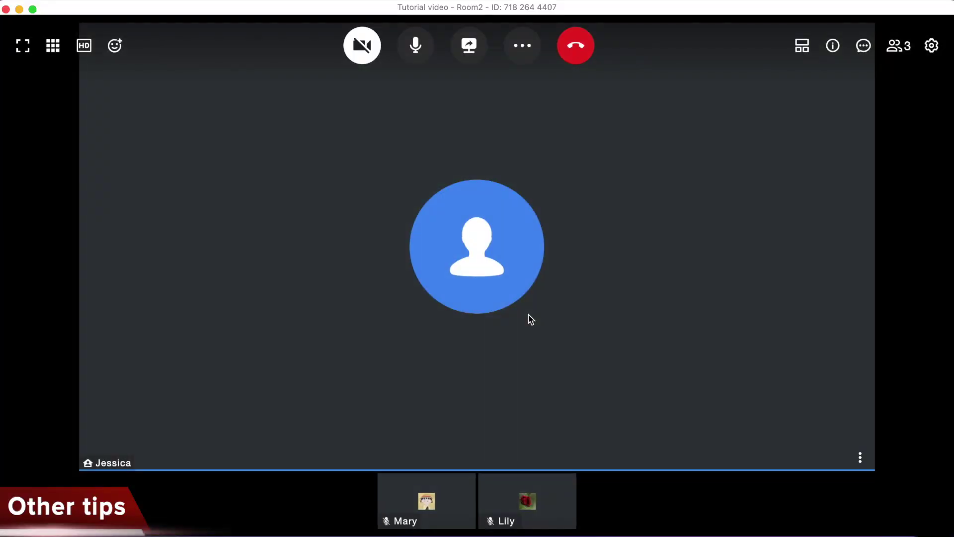
click(803, 53)
click(584, 426)
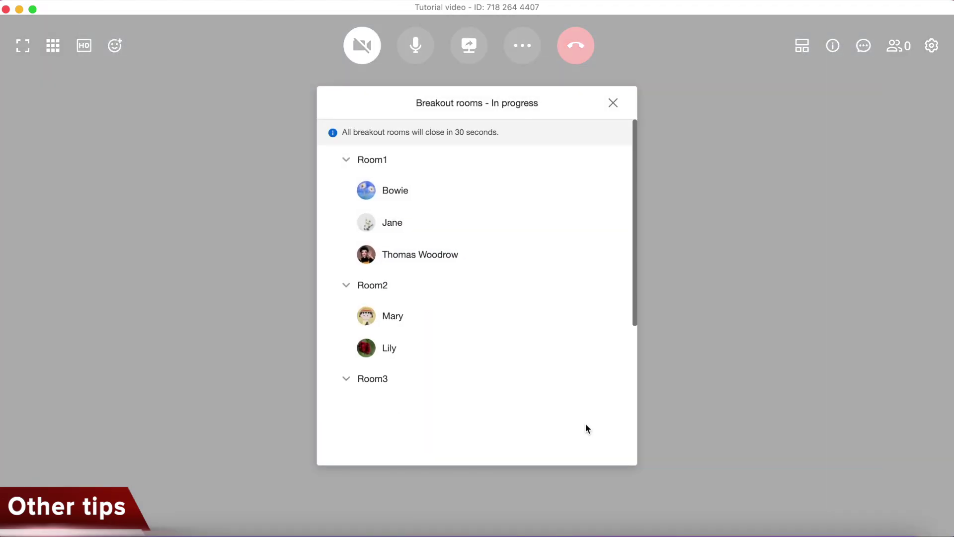